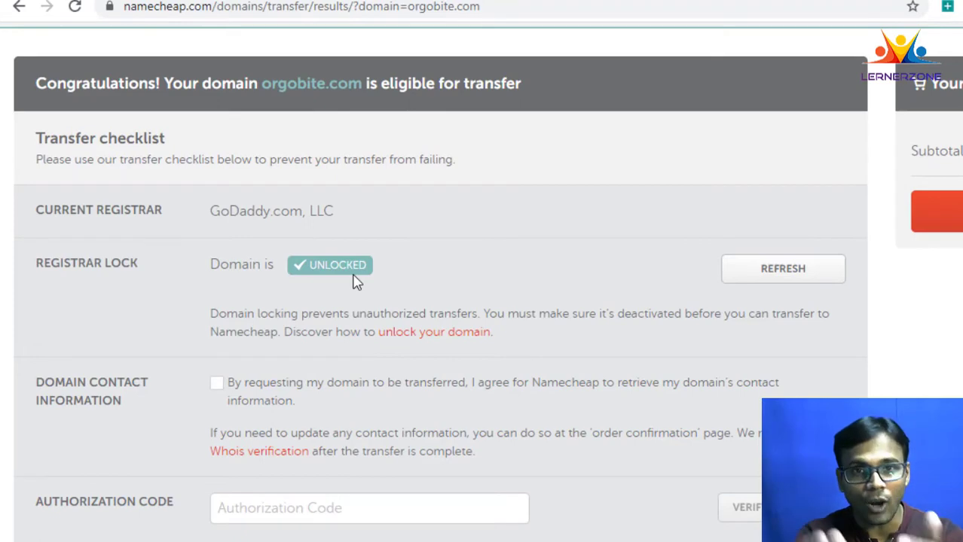
Step: Compare the domain lock setting for orgobite.com at GoDaddy with the registrar lock status in Namecheap's transfer checklist
{"action": "left_click", "coordinate": [580, 4]}
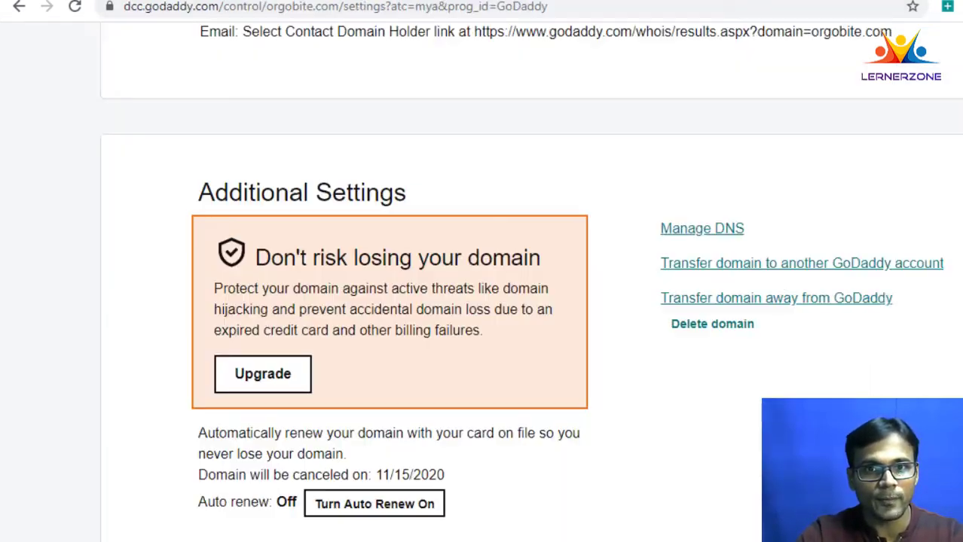
{"action": "scroll", "coordinate": [214, 443], "scroll_direction": "down", "scroll_amount": 3}
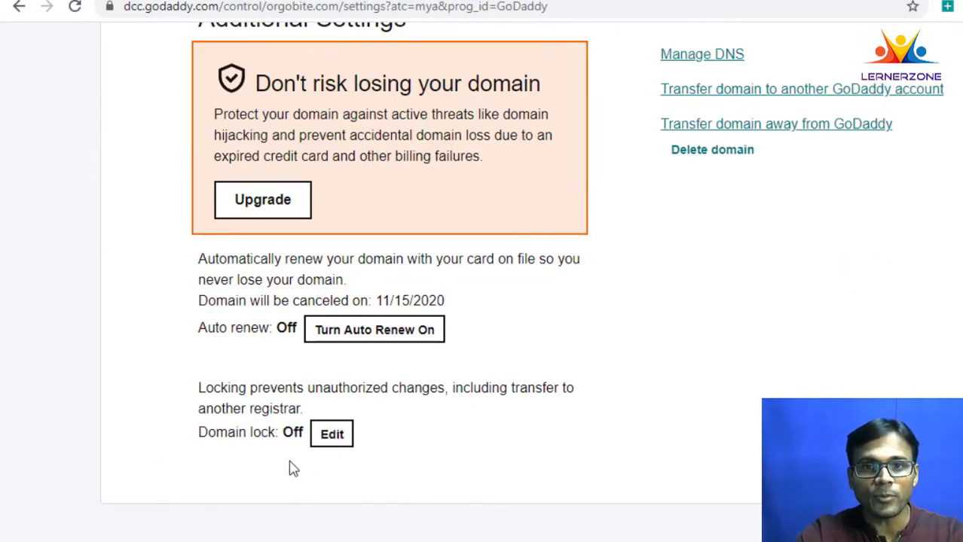
{"action": "left_click", "coordinate": [580, 4]}
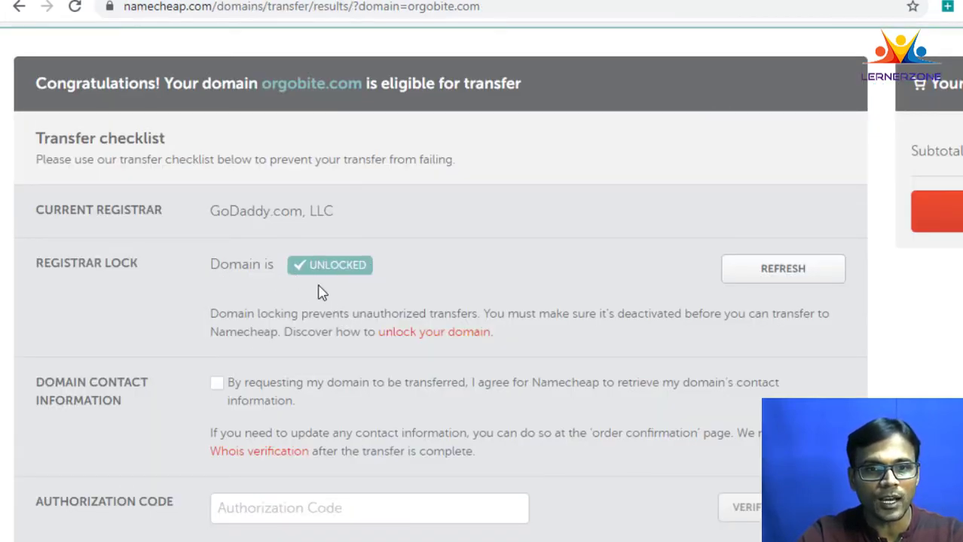
{"action": "scroll", "coordinate": [435, 224], "scroll_direction": "up", "scroll_amount": 2}
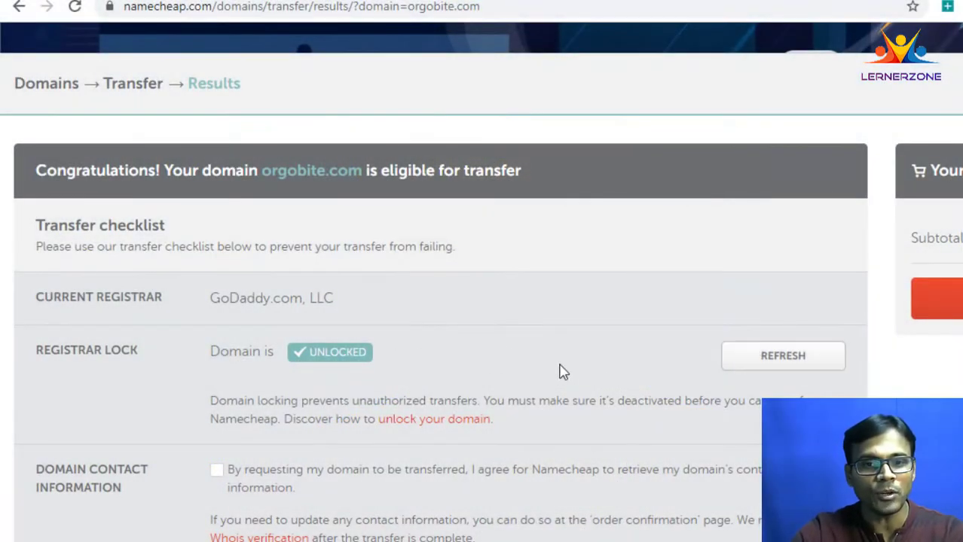
{"action": "scroll", "coordinate": [559, 369], "scroll_direction": "down", "scroll_amount": 3}
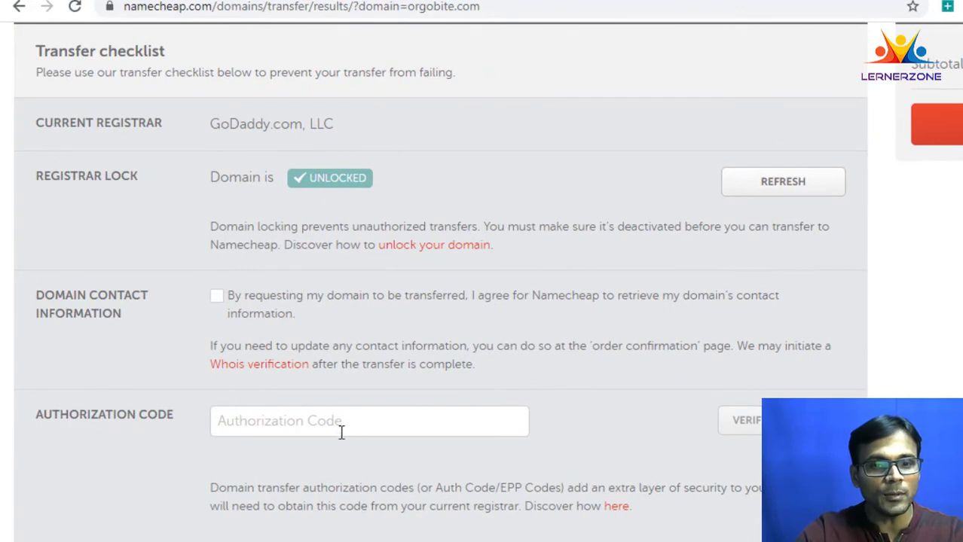
Step: Switch from Namecheap's authorization code field to GoDaddy's domain settings and start transferring orgobite.com away from GoDaddy
{"action": "left_click", "coordinate": [337, 425]}
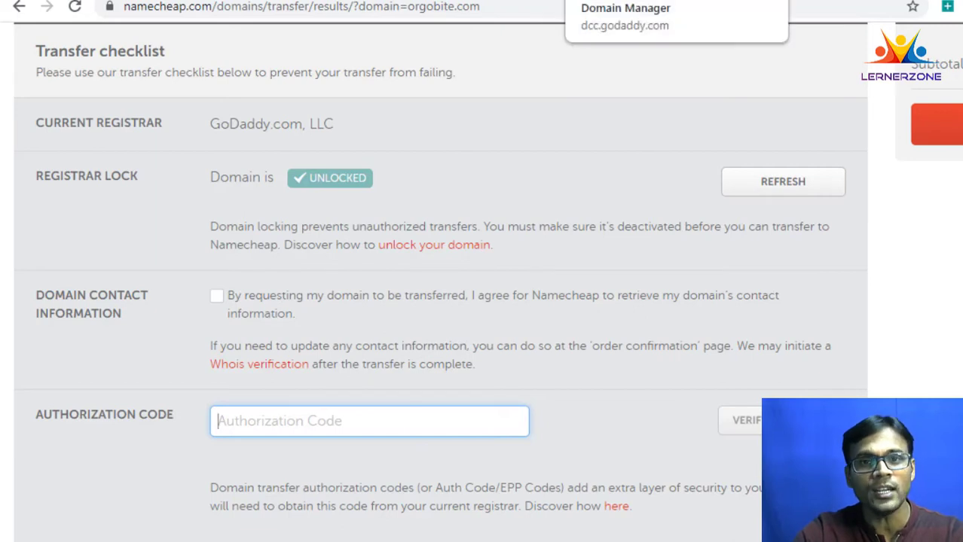
{"action": "left_click", "coordinate": [626, 0]}
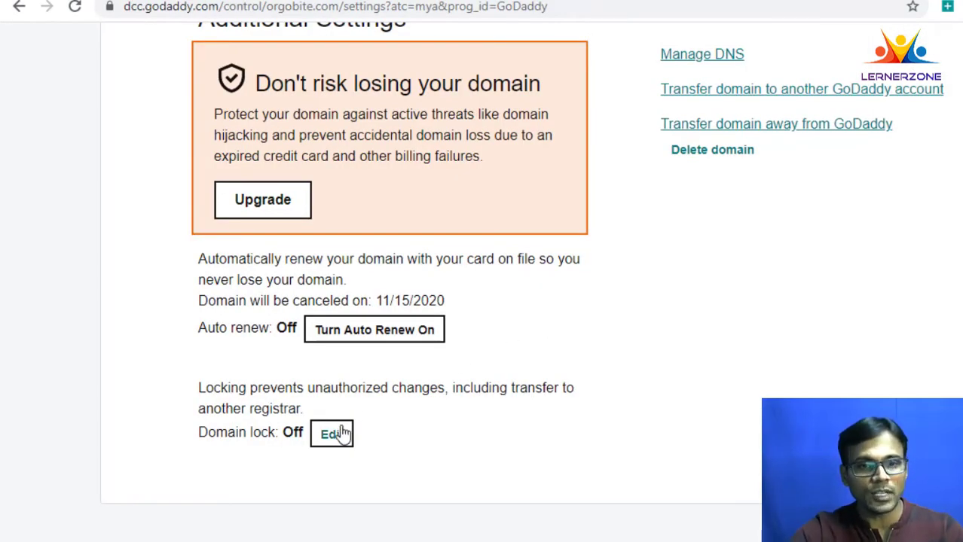
{"action": "scroll", "coordinate": [590, 338], "scroll_direction": "up", "scroll_amount": 4}
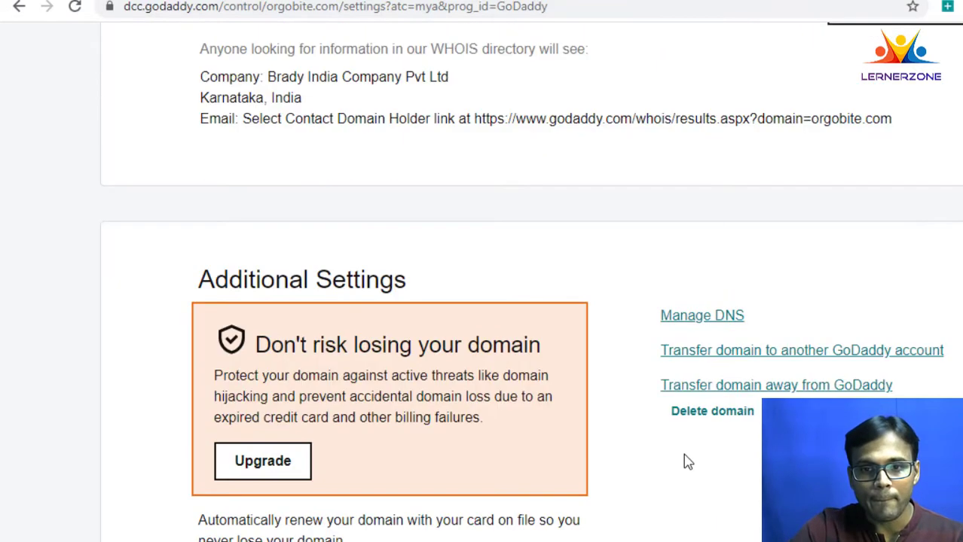
{"action": "scroll", "coordinate": [708, 430], "scroll_direction": "down", "scroll_amount": 4}
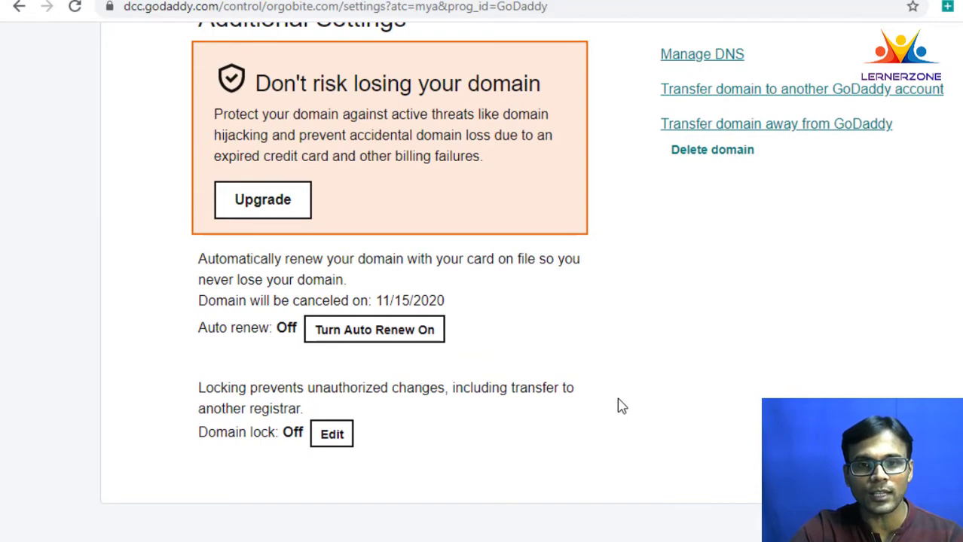
{"action": "scroll", "coordinate": [618, 404], "scroll_direction": "up", "scroll_amount": 3}
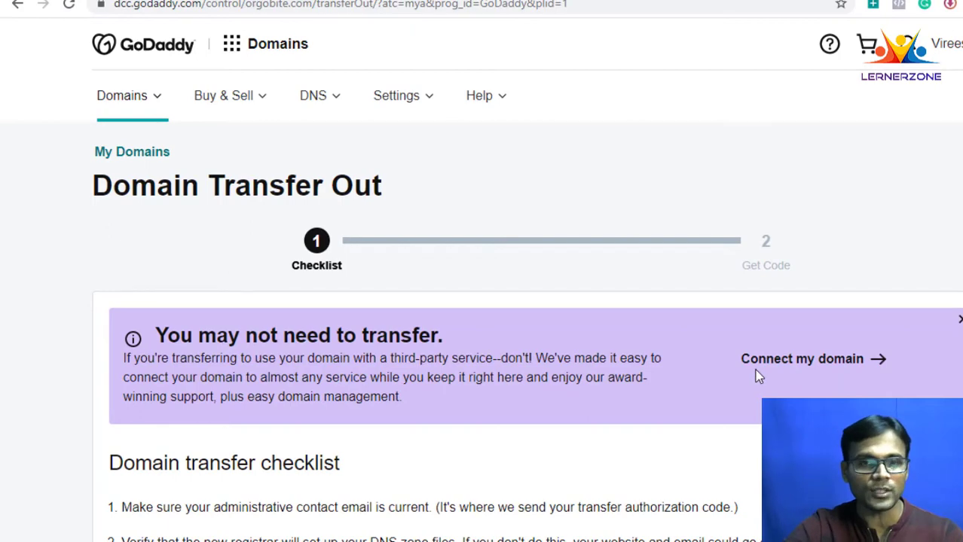
Step: Continue past GoDaddy's domain transfer checklist, then reveal the authorization code and copy it to the clipboard
{"action": "scroll", "coordinate": [754, 369], "scroll_direction": "down", "scroll_amount": 3}
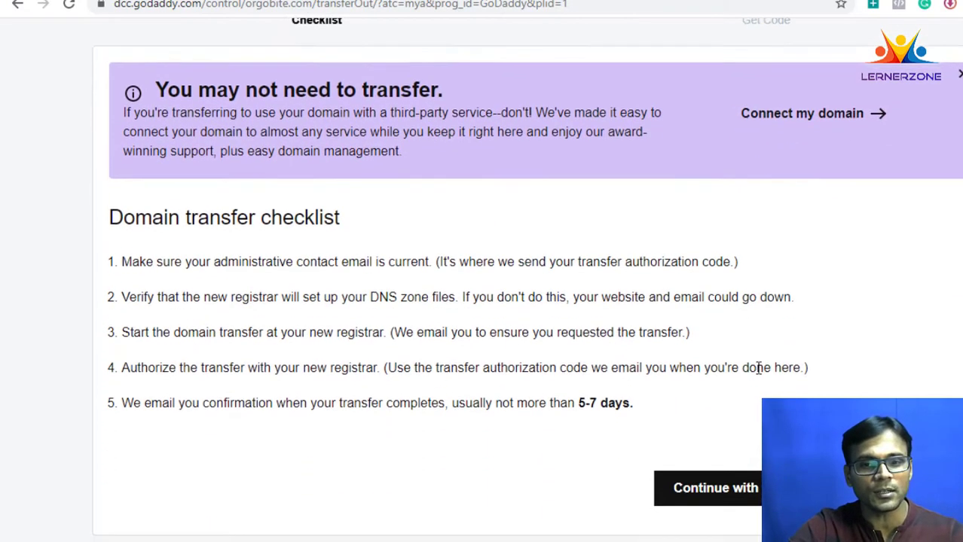
{"action": "scroll", "coordinate": [757, 368], "scroll_direction": "down", "scroll_amount": 1}
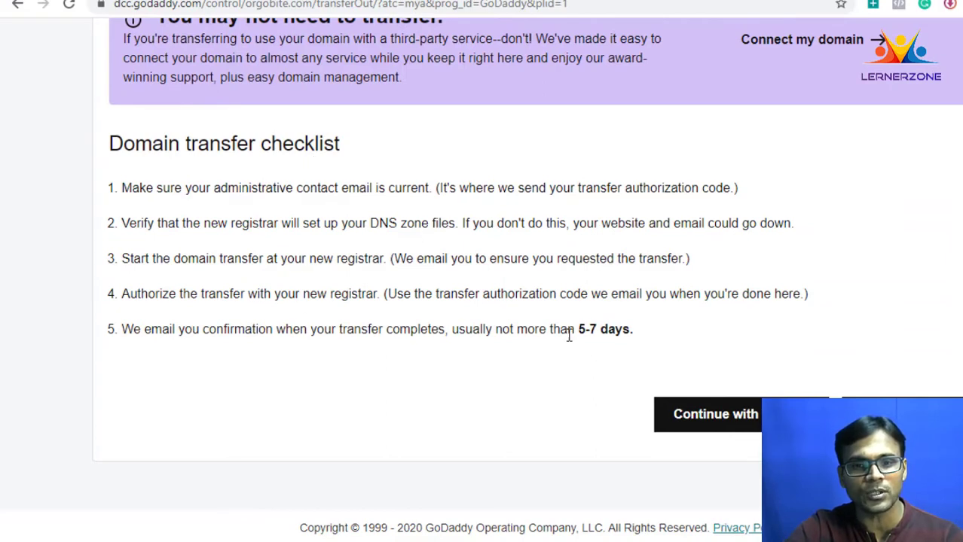
{"action": "left_click", "coordinate": [716, 415]}
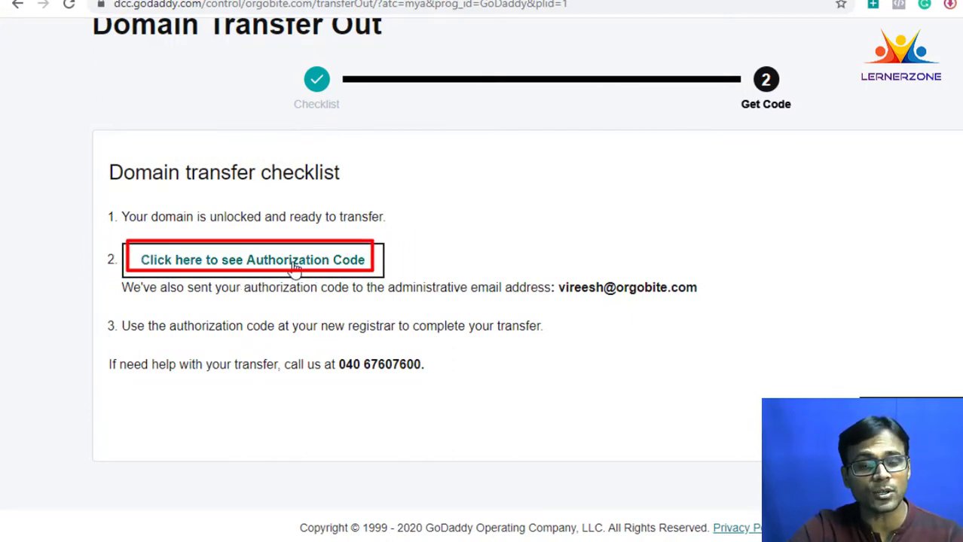
{"action": "left_click", "coordinate": [184, 262]}
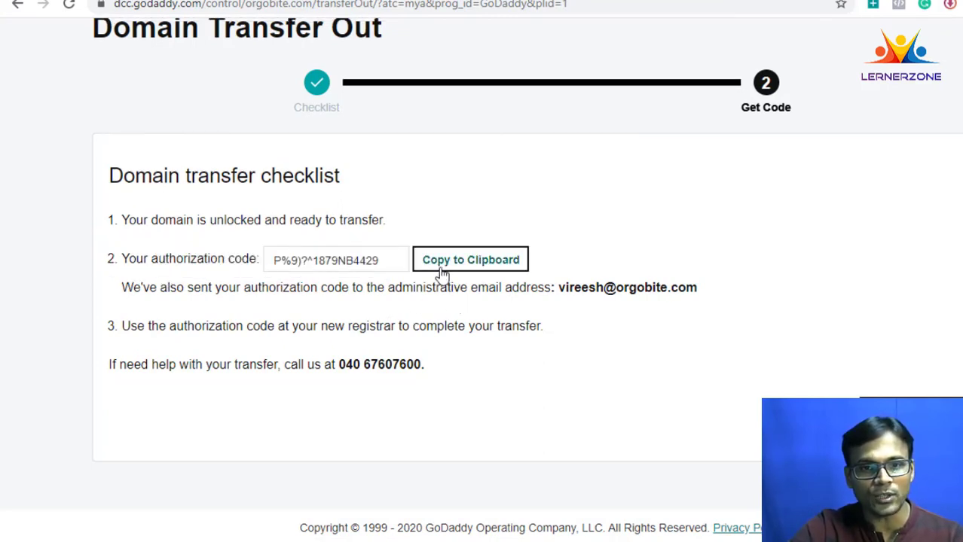
{"action": "left_click", "coordinate": [445, 269]}
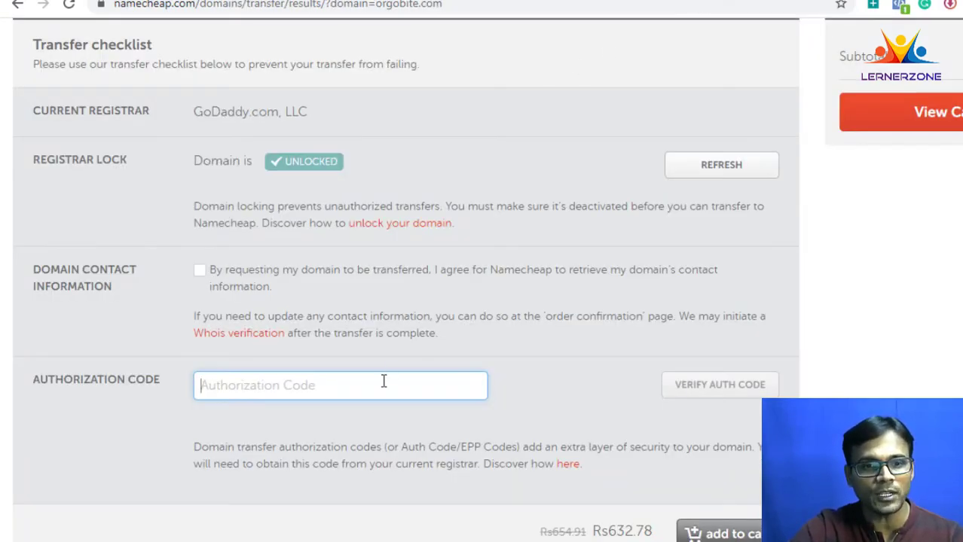
Step: Paste the authorization code into Namecheap's transfer checklist and verify it
{"action": "right_click", "coordinate": [384, 381]}
{"action": "left_click", "coordinate": [422, 268]}
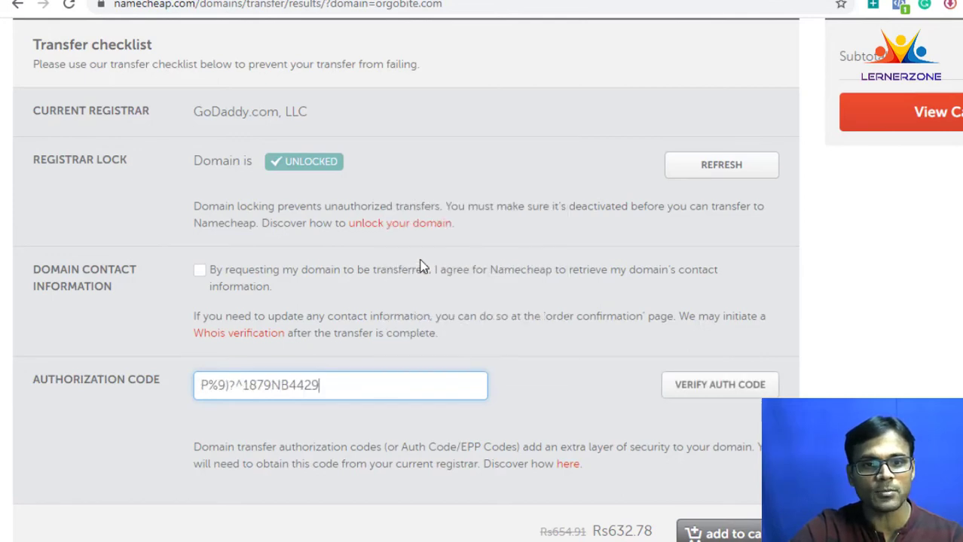
{"action": "left_click", "coordinate": [705, 388]}
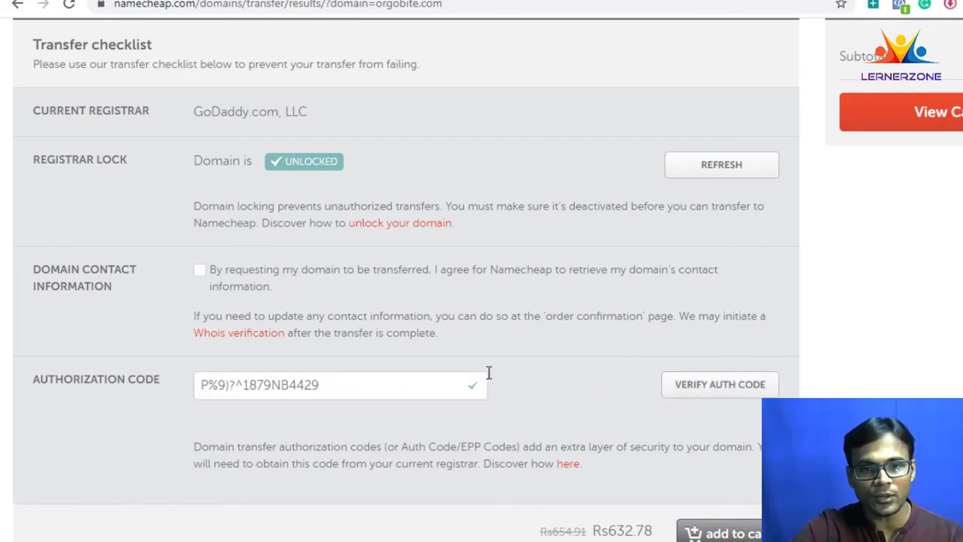
Step: Agree to let Namecheap retrieve the domain's contact information and add the orgobite.com transfer to the cart
{"action": "scroll", "coordinate": [585, 377], "scroll_direction": "down", "scroll_amount": 1}
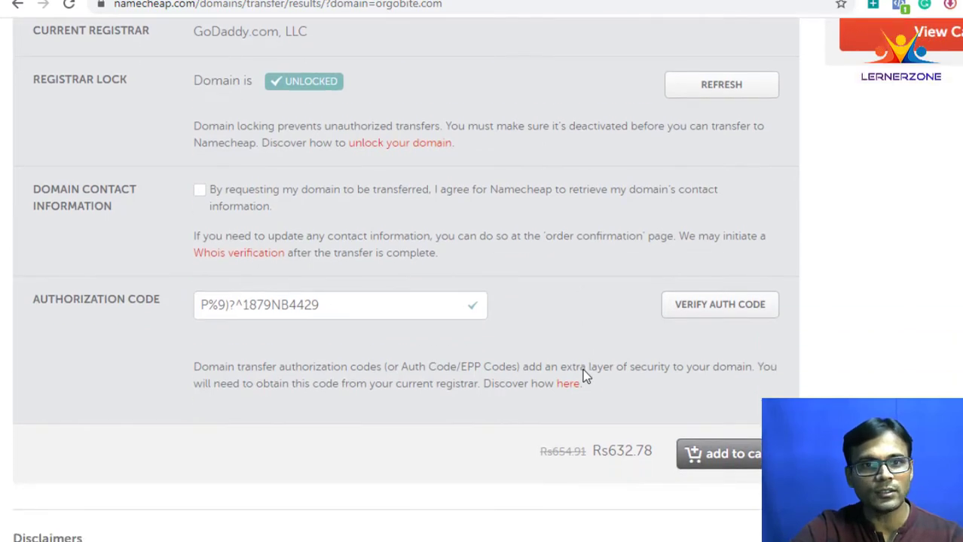
{"action": "scroll", "coordinate": [557, 433], "scroll_direction": "down", "scroll_amount": 1}
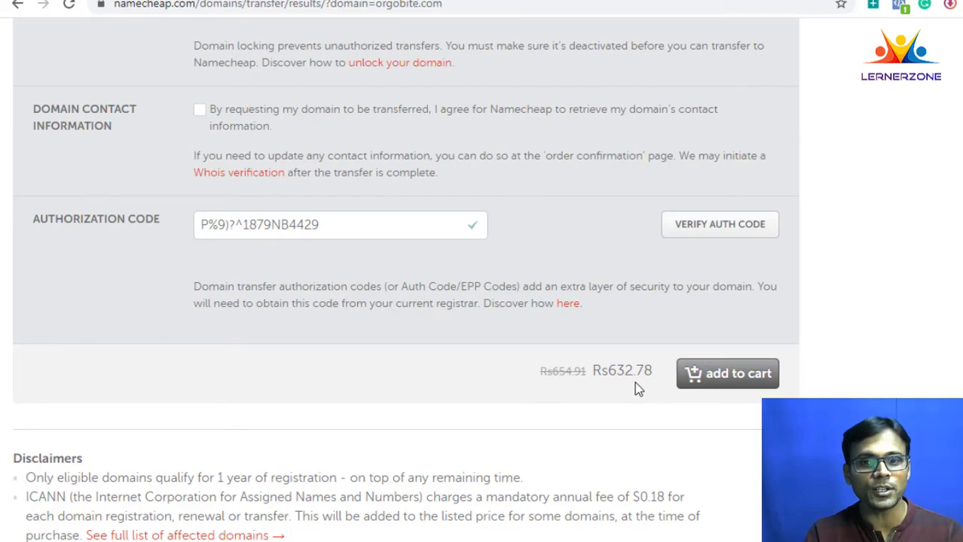
{"action": "left_click", "coordinate": [727, 374]}
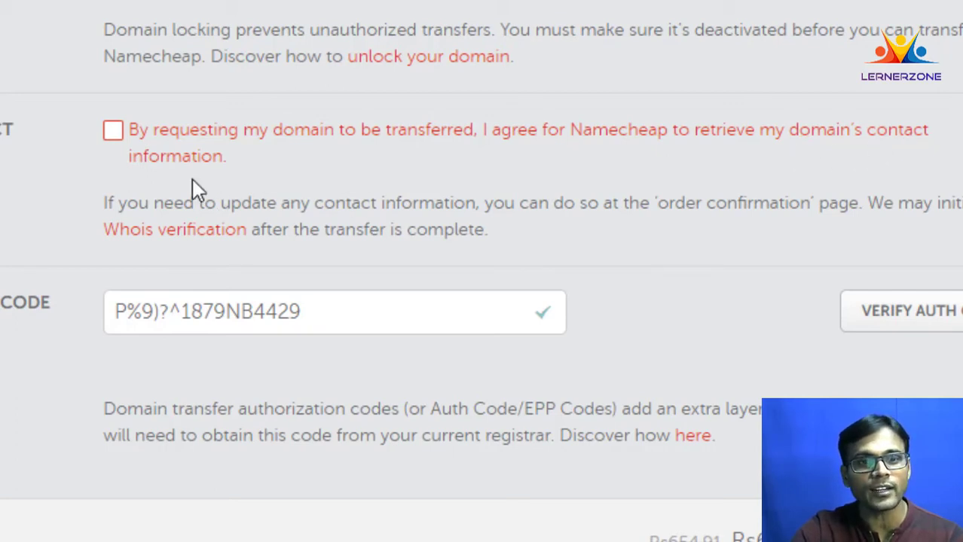
{"action": "left_click", "coordinate": [113, 131]}
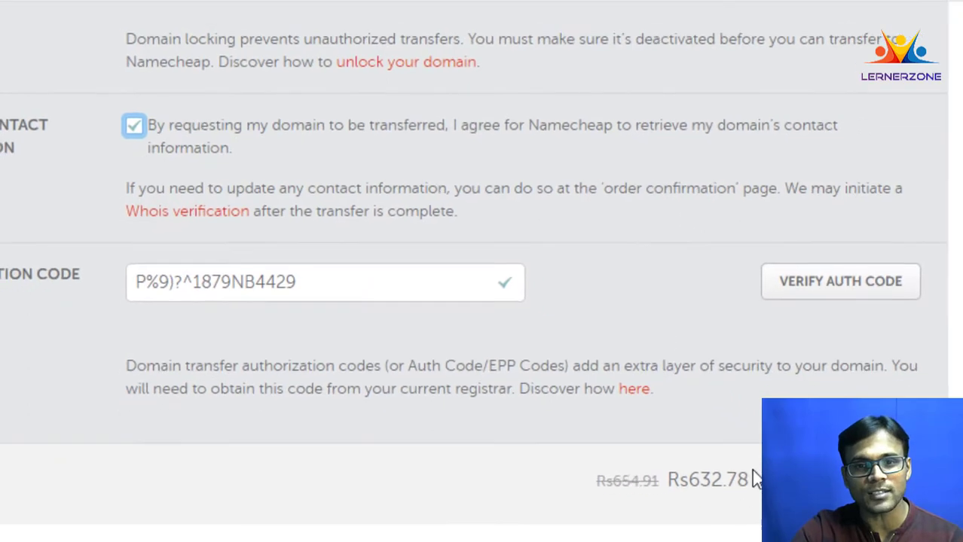
{"action": "left_click", "coordinate": [742, 437]}
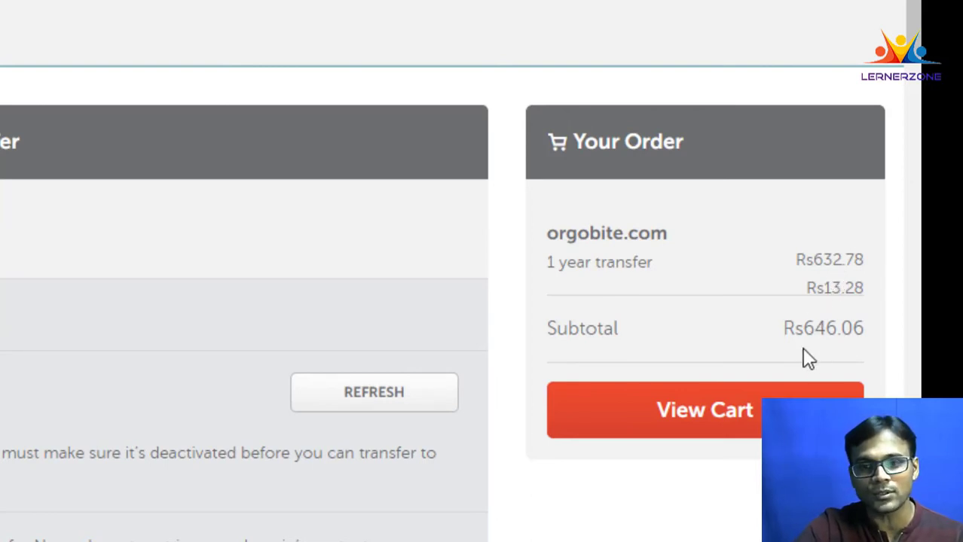
Step: View the cart and apply the promo code TLD20TS5, copied from the Easy Domain Transfer page banner
{"action": "left_click", "coordinate": [744, 409]}
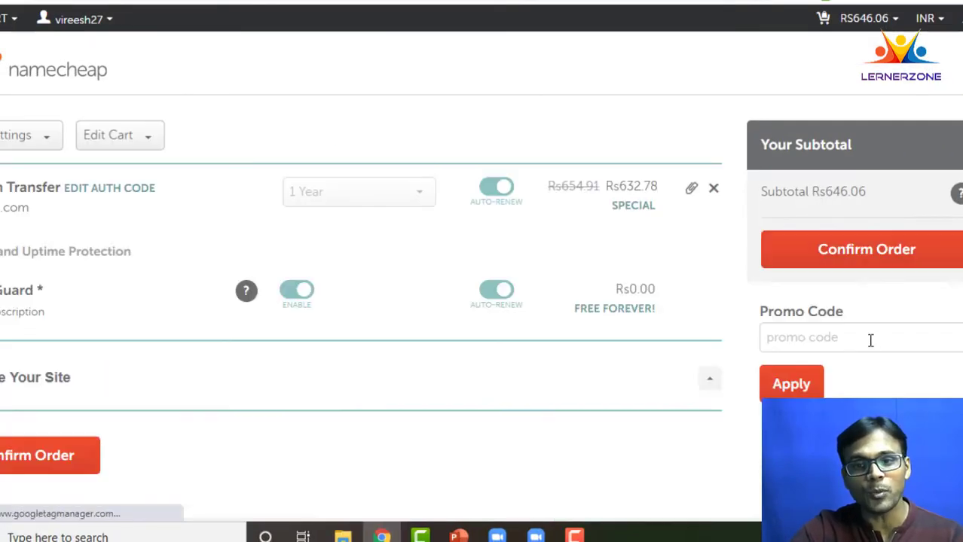
{"action": "left_click", "coordinate": [871, 339]}
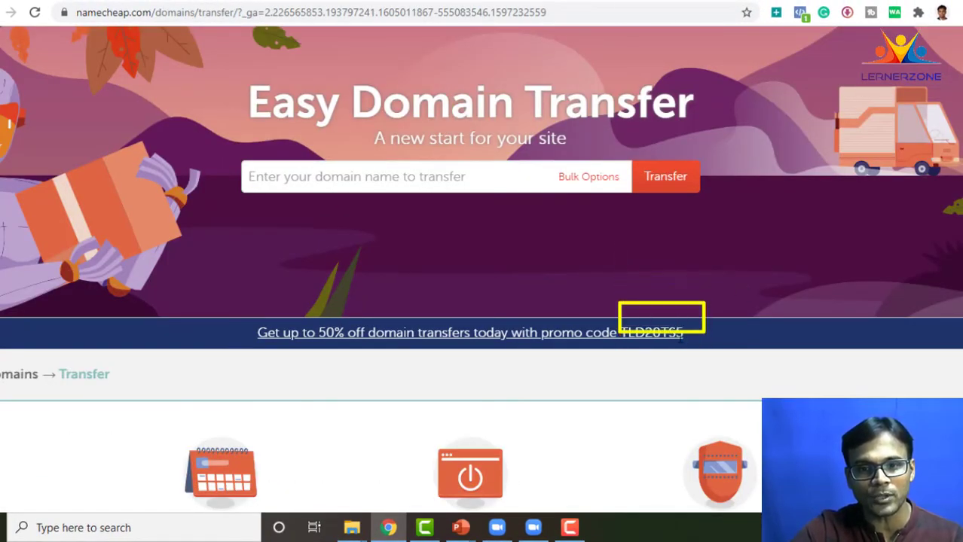
{"action": "left_click_drag", "start_coordinate": [682, 339], "coordinate": [624, 339]}
{"action": "key", "text": "ctrl+c"}
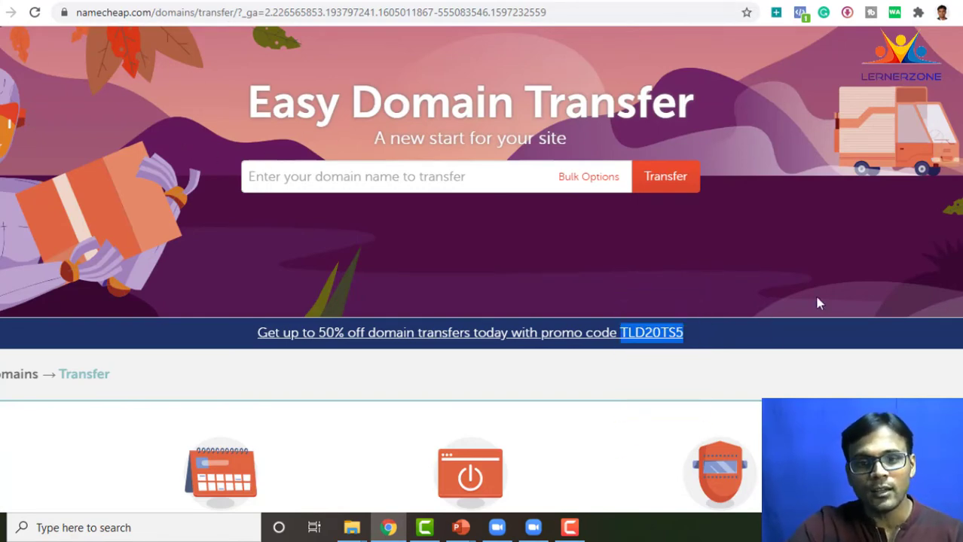
{"action": "left_click", "coordinate": [634, 3]}
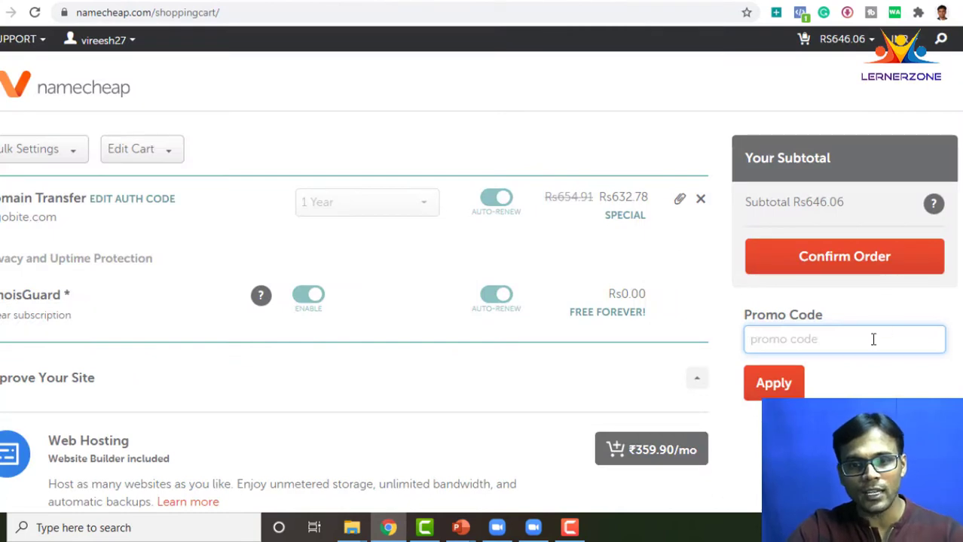
{"action": "key", "text": "ctrl+v"}
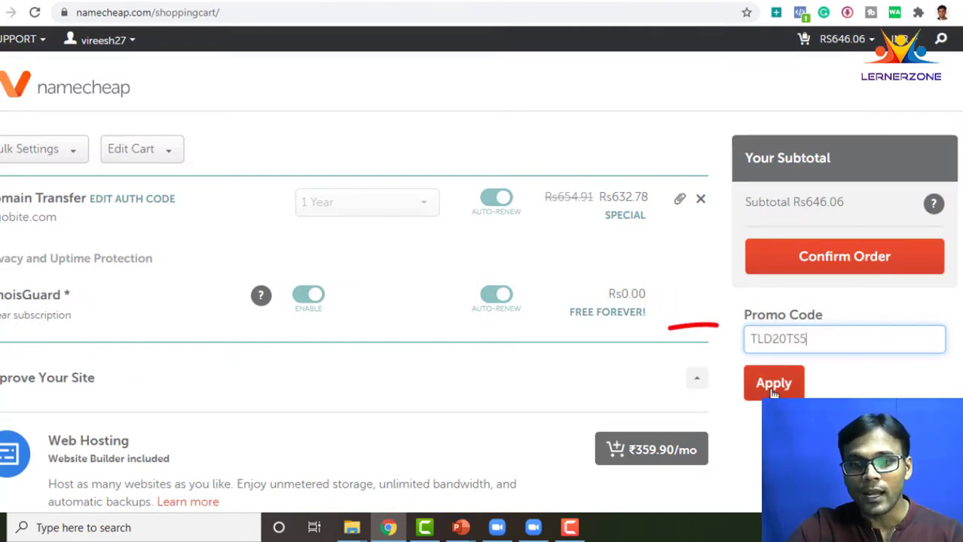
{"action": "left_click", "coordinate": [772, 386]}
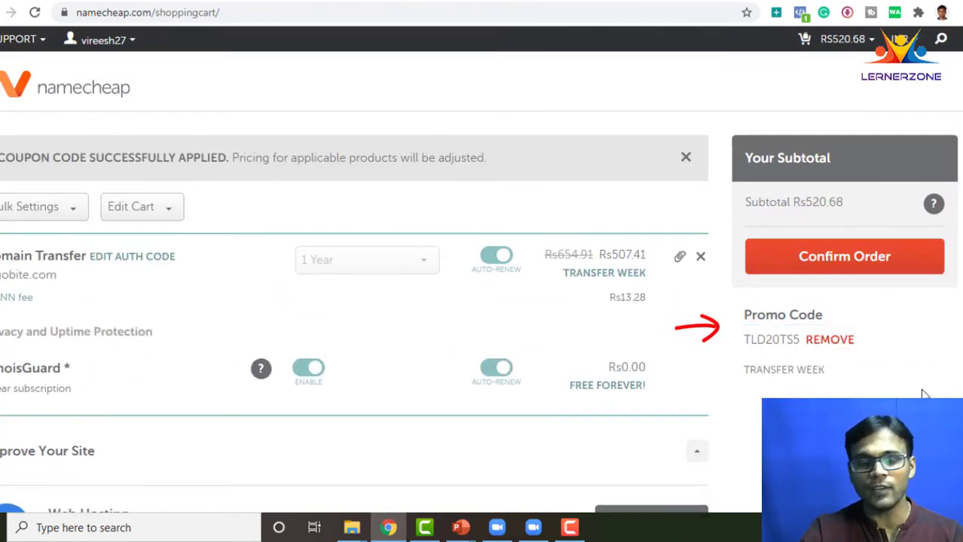
{"action": "mouse_move", "coordinate": [829, 217]}
{"action": "left_mouse_down"}
{"action": "mouse_move", "coordinate": [761, 219]}
{"action": "mouse_move", "coordinate": [877, 218]}
{"action": "left_mouse_up"}
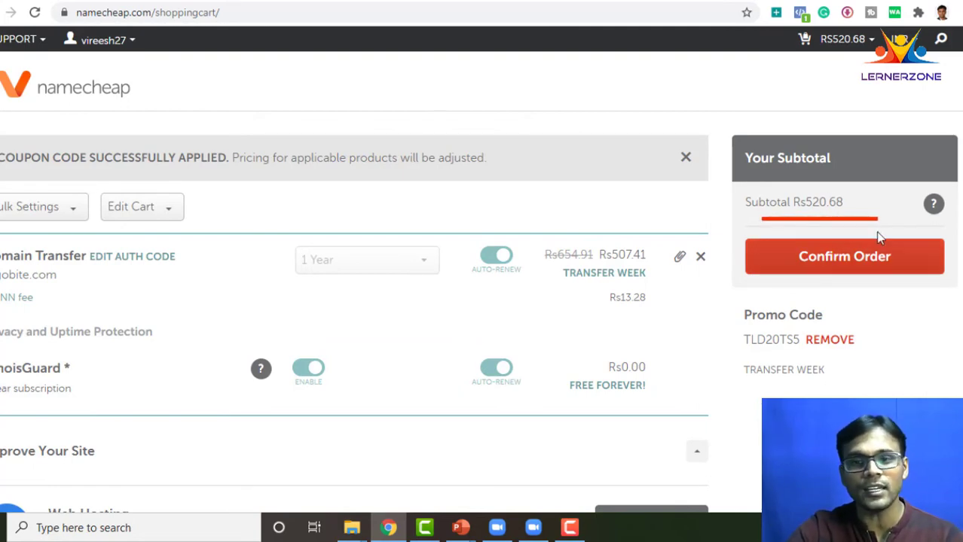
{"action": "key", "text": "Escape"}
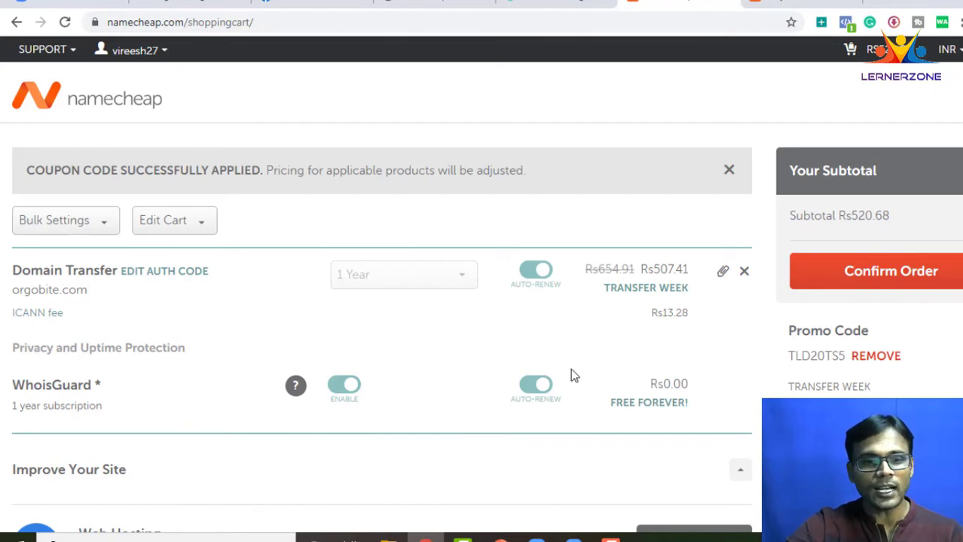
Step: Confirm the order and choose Secure Card Payment from the other payment options instead of PayPal
{"action": "scroll", "coordinate": [570, 374], "scroll_direction": "down", "scroll_amount": 1}
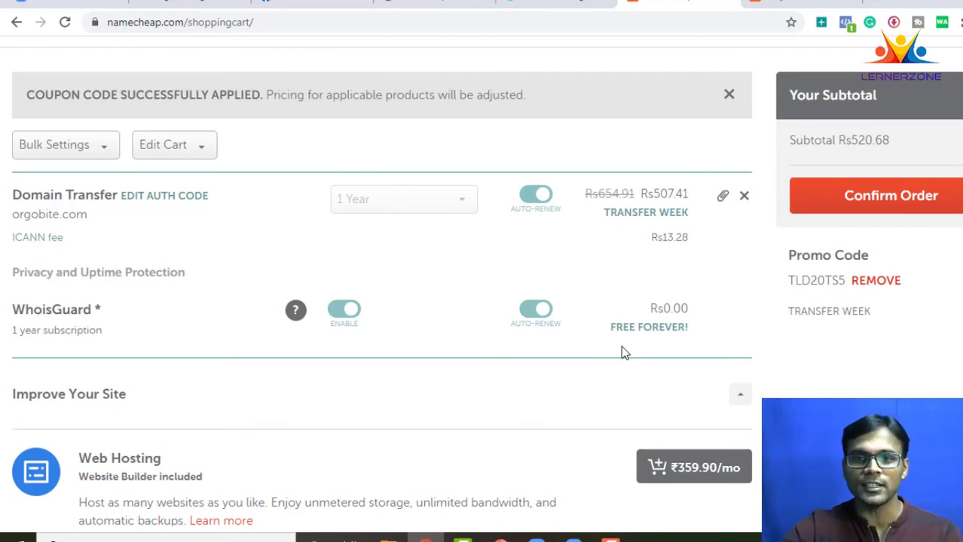
{"action": "left_click", "coordinate": [893, 205]}
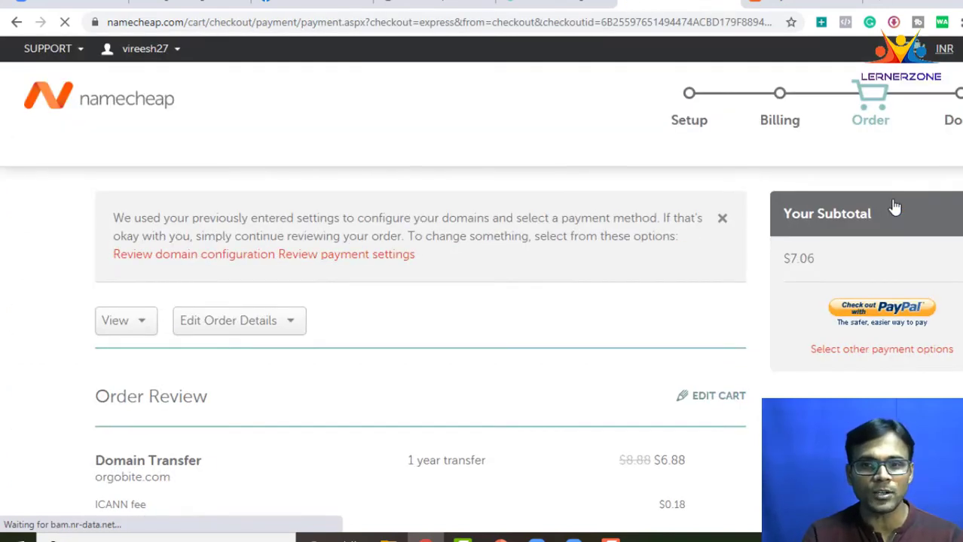
{"action": "left_click", "coordinate": [860, 350]}
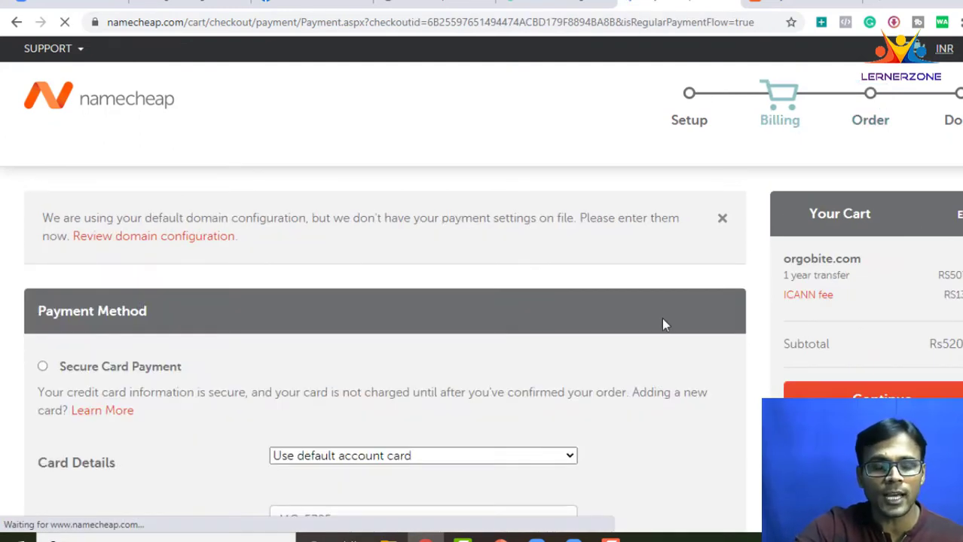
{"action": "scroll", "coordinate": [528, 351], "scroll_direction": "down", "scroll_amount": 1}
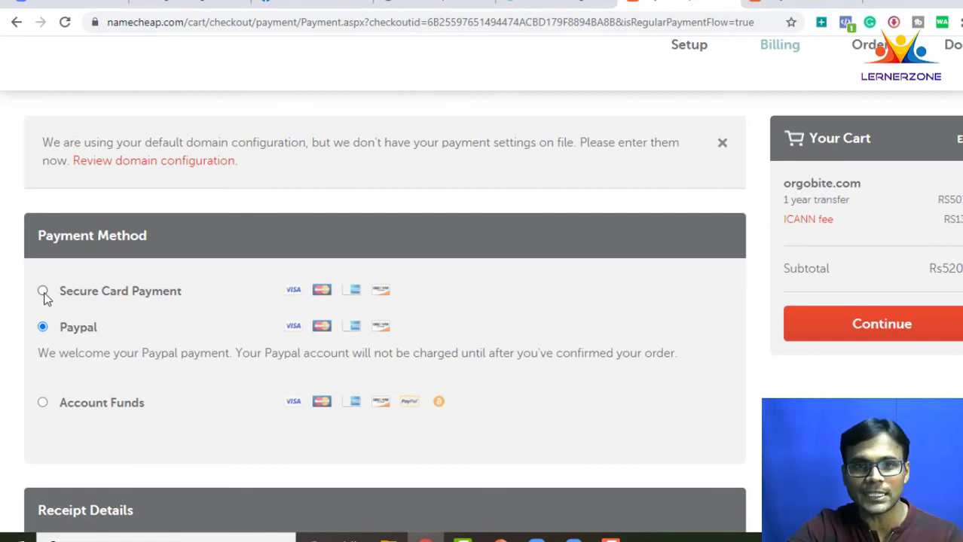
{"action": "left_click", "coordinate": [43, 292]}
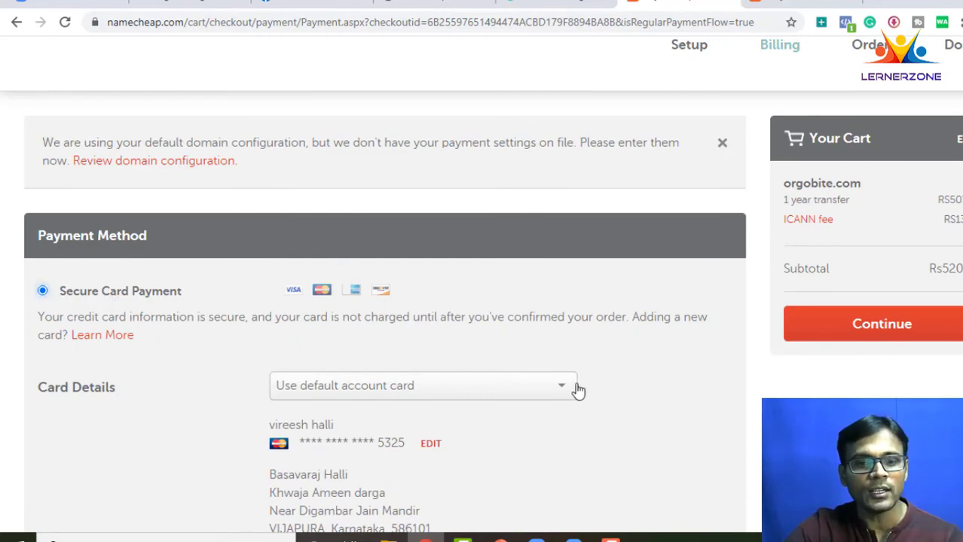
Step: Continue with the default account card, review the order, and pay for the one-year orgobite.com transfer with free WhoisGuard
{"action": "scroll", "coordinate": [574, 390], "scroll_direction": "down", "scroll_amount": 2}
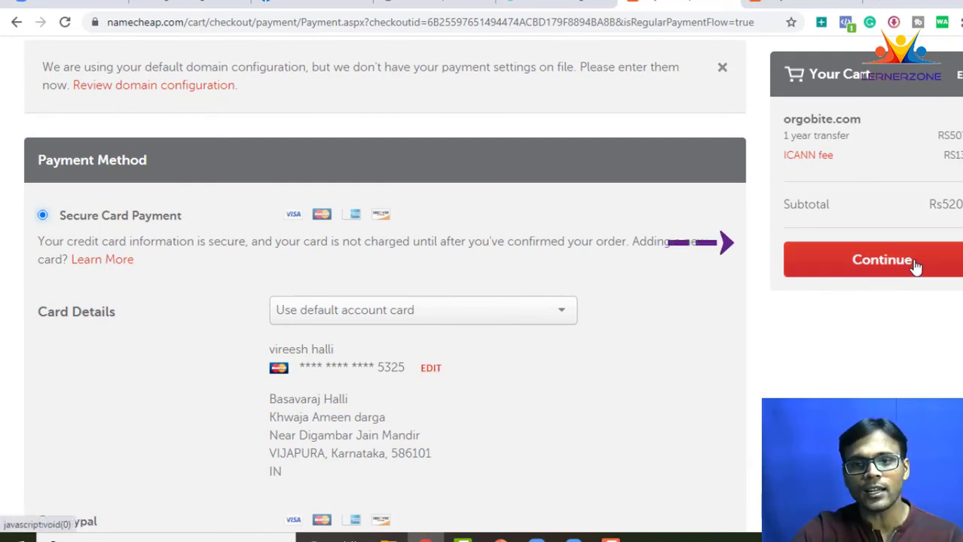
{"action": "left_click", "coordinate": [883, 261]}
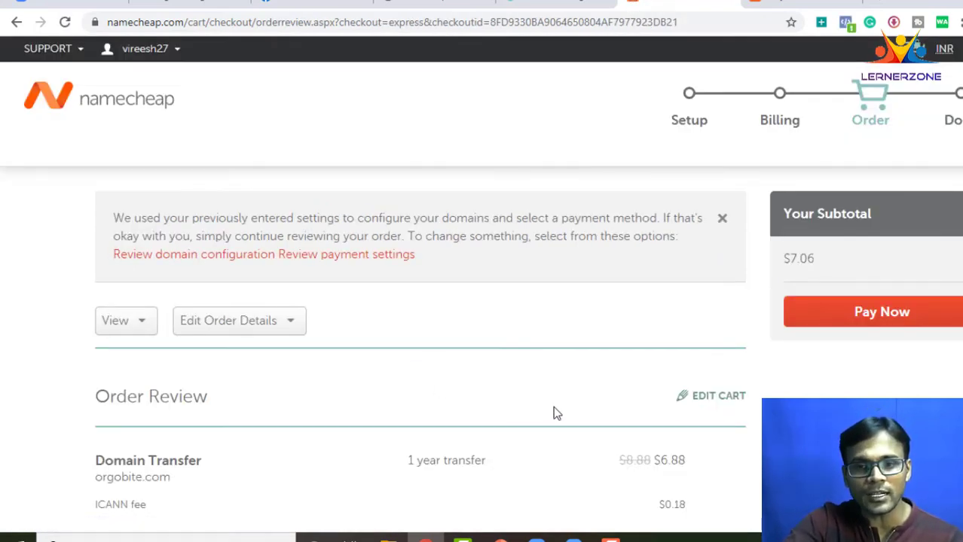
{"action": "scroll", "coordinate": [623, 369], "scroll_direction": "down", "scroll_amount": 3}
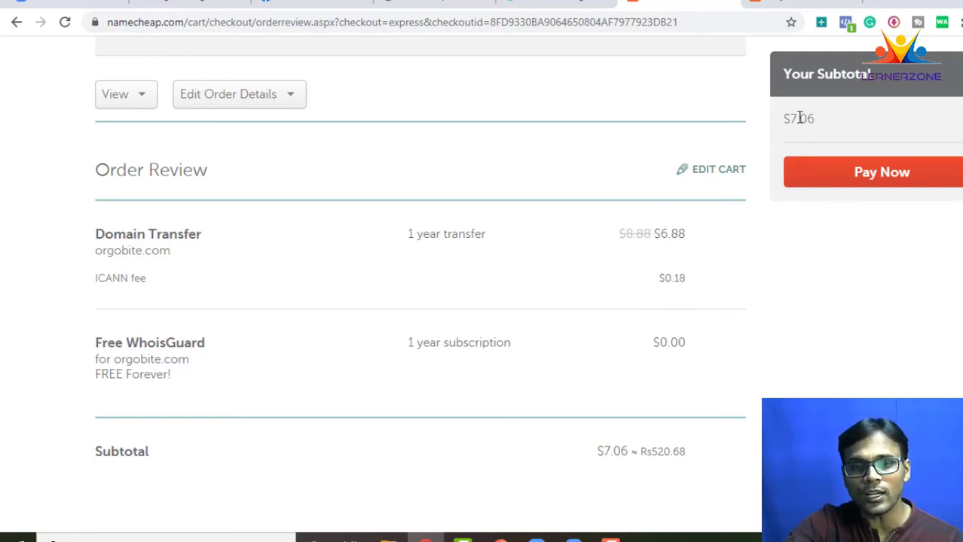
{"action": "scroll", "coordinate": [622, 455], "scroll_direction": "down", "scroll_amount": 1}
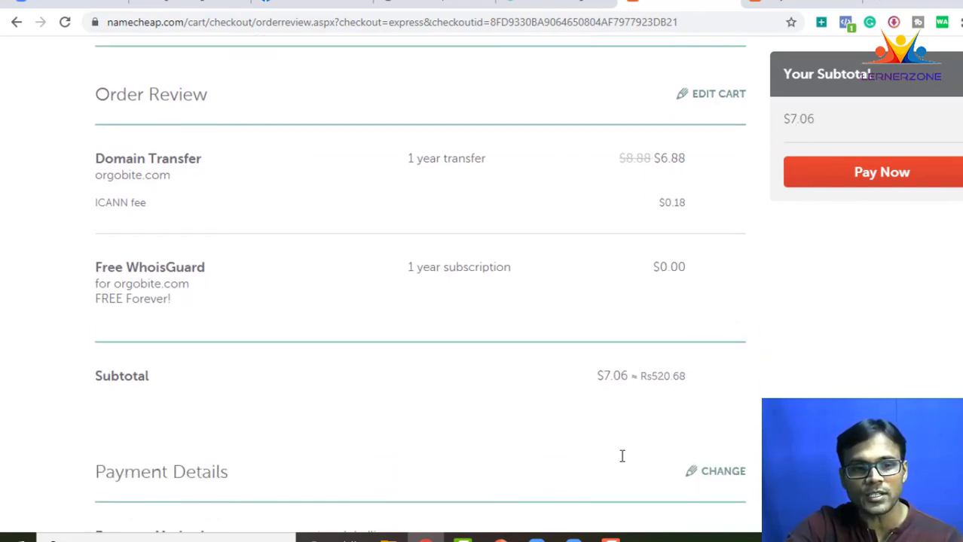
{"action": "scroll", "coordinate": [682, 386], "scroll_direction": "down", "scroll_amount": 1}
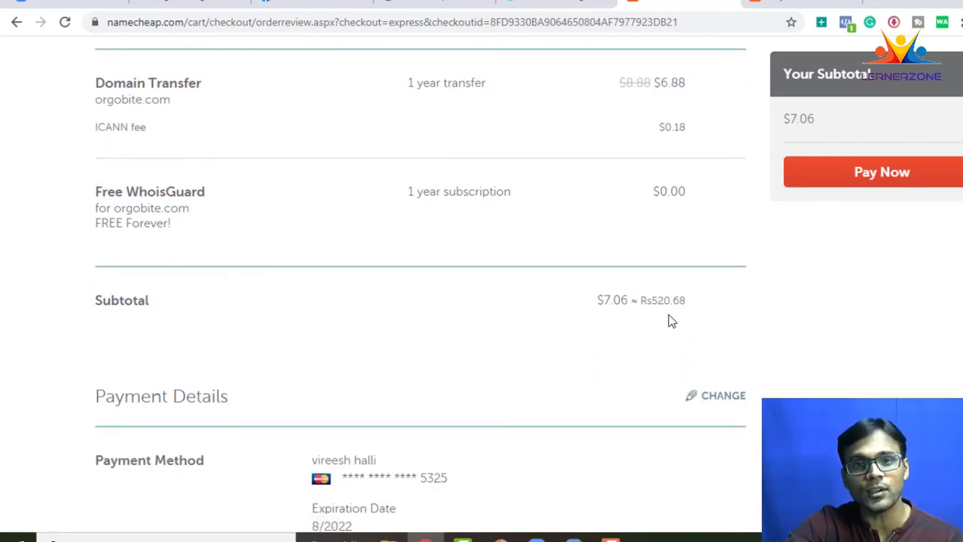
{"action": "left_click", "coordinate": [855, 171]}
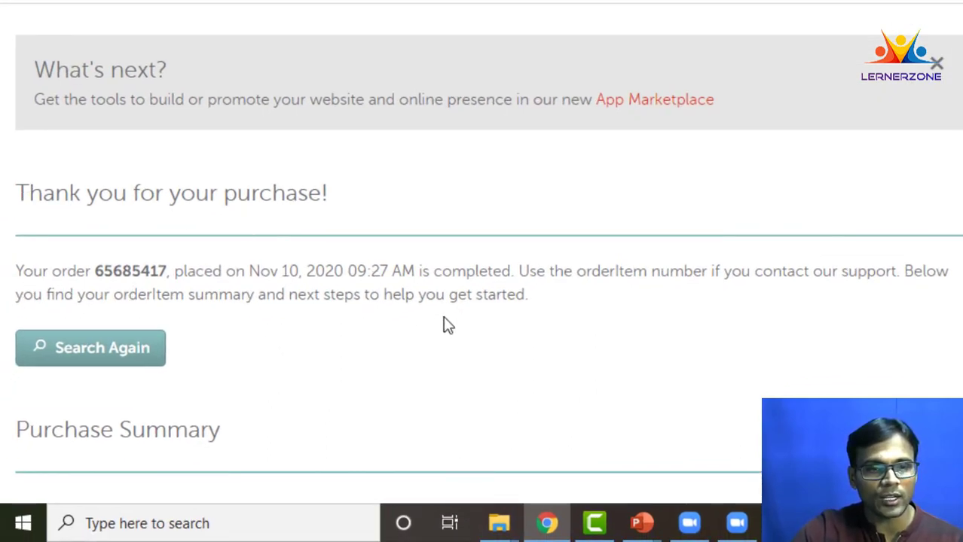
Step: Review the purchase summary down to the total charged for the orgobite.com transfer order
{"action": "scroll", "coordinate": [482, 271], "scroll_direction": "down", "scroll_amount": 4}
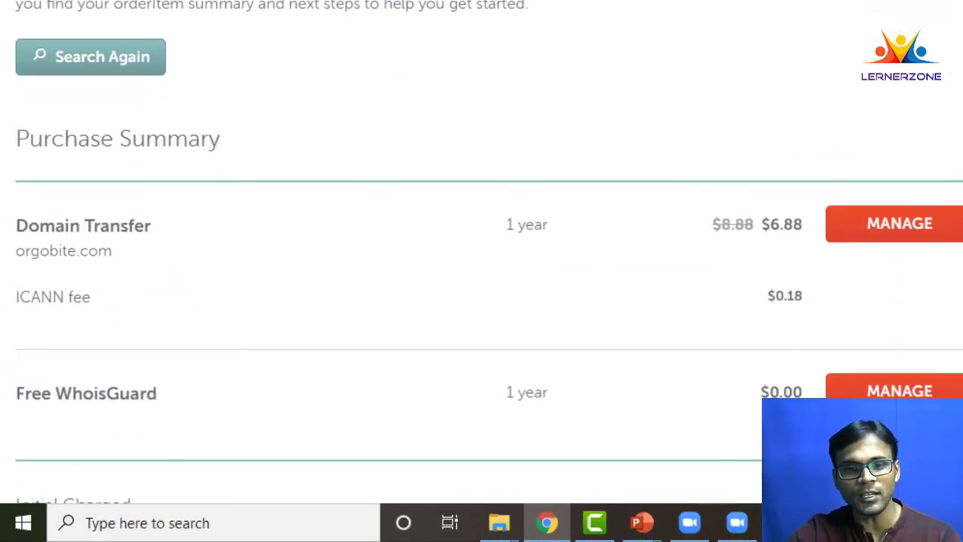
{"action": "scroll", "coordinate": [483, 271], "scroll_direction": "down", "scroll_amount": 4}
{"action": "left_click", "coordinate": [847, 339]}
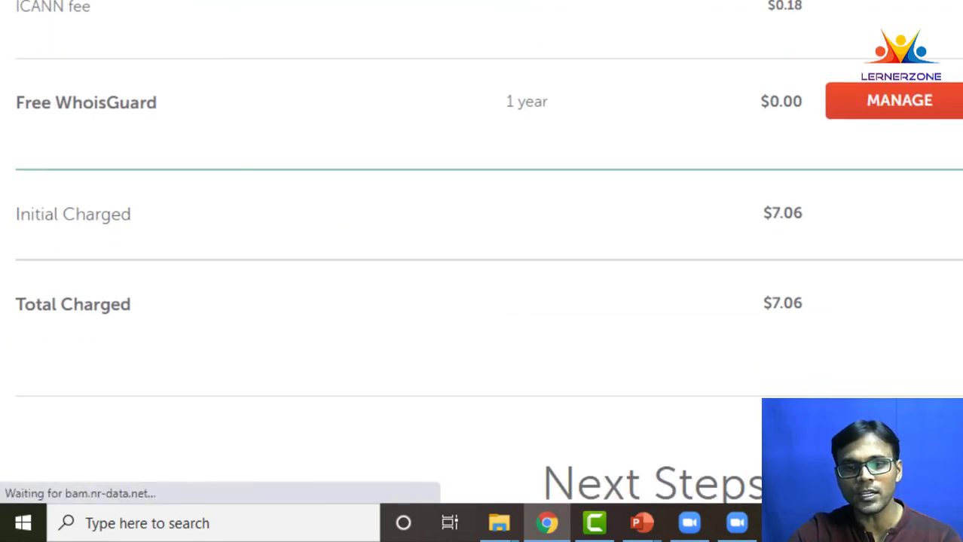